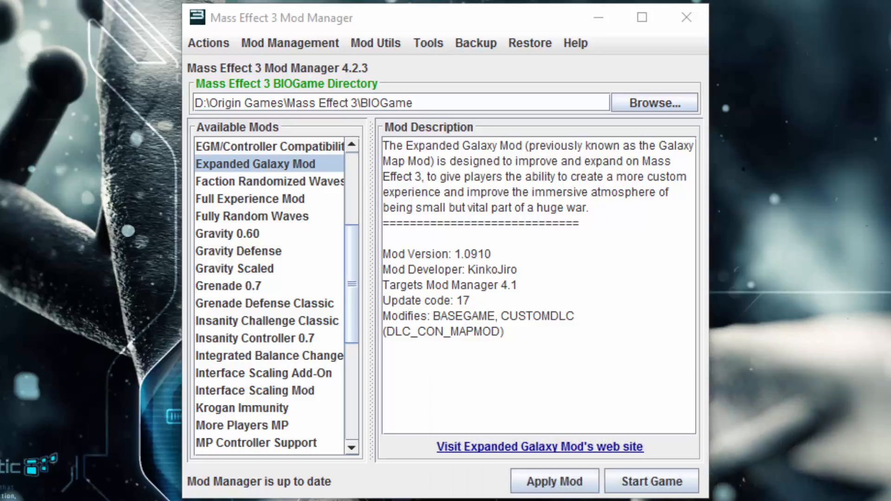
left_click(294, 286)
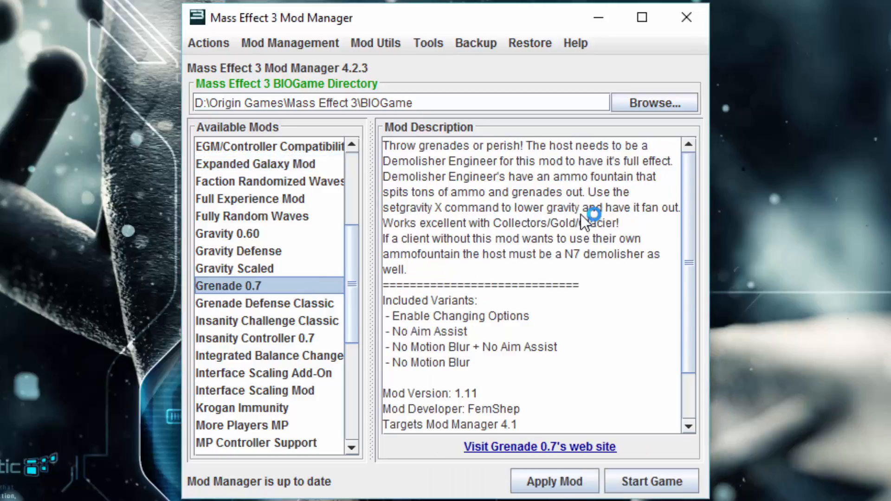
left_click(278, 197)
left_click(286, 185)
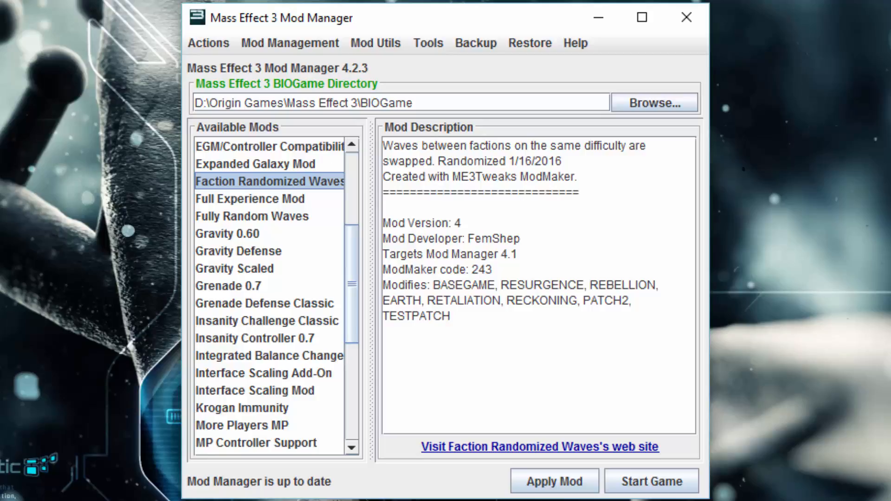
- Start a new Custom DLC starter kit with the mod name DNA Mod and fill in the mod developer's name
left_click(427, 45)
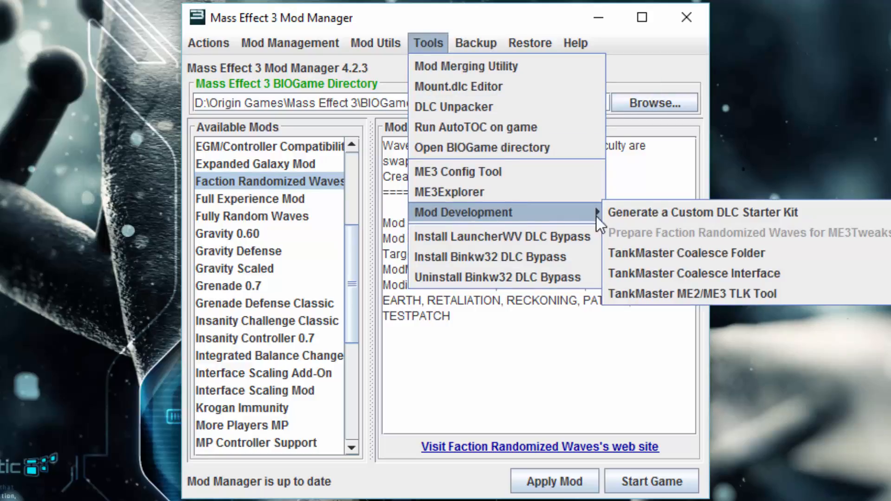
left_click(667, 212)
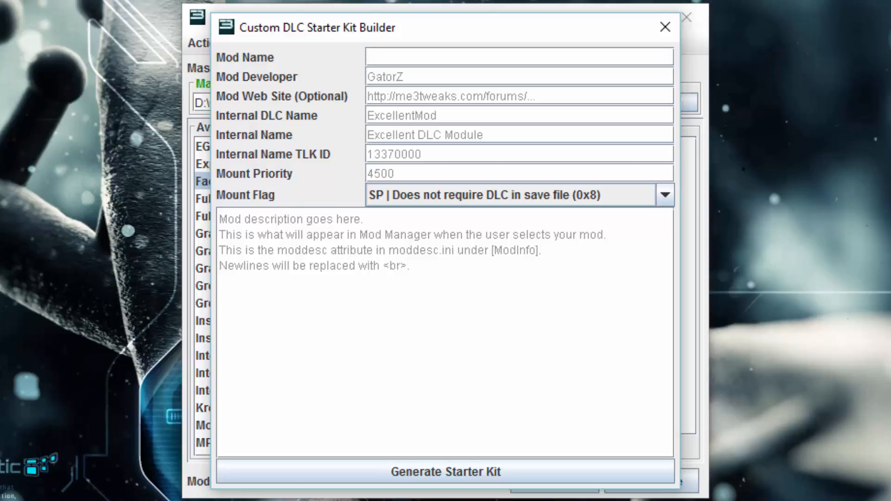
type("DNA Mod")
key("Tab")
type("Mgamerz")
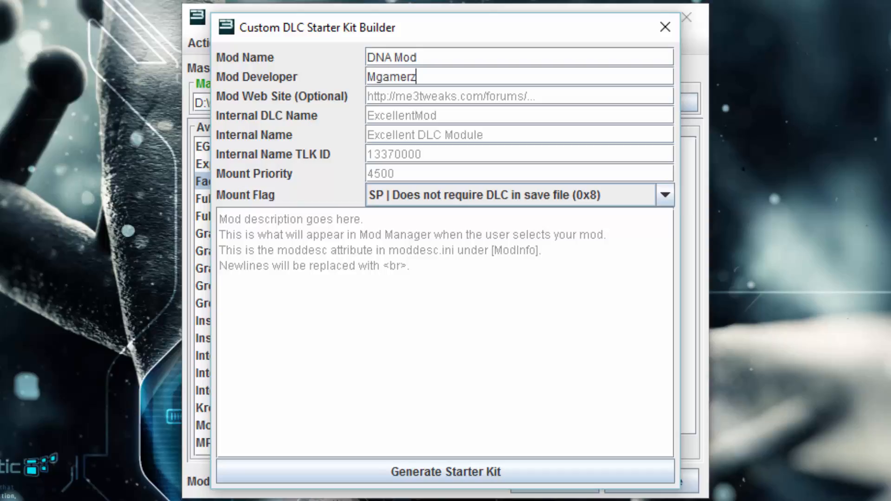
key("Tab")
type("http://")
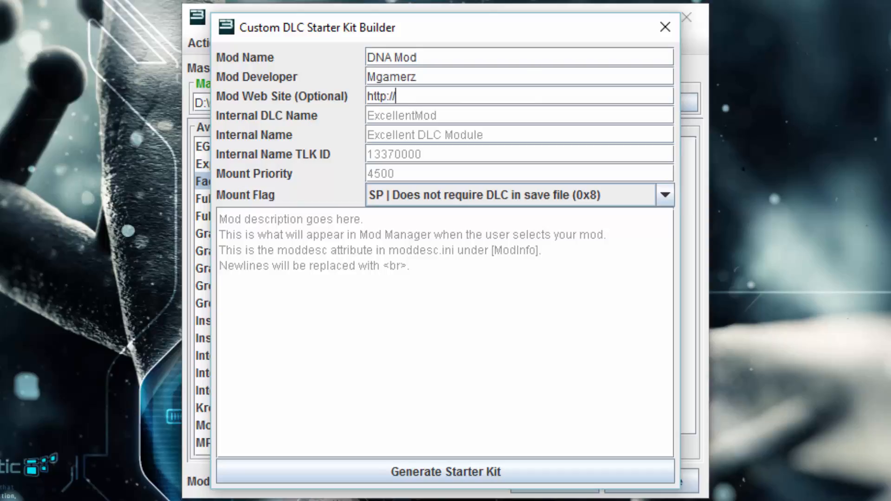
type("me3tweaks.com/")
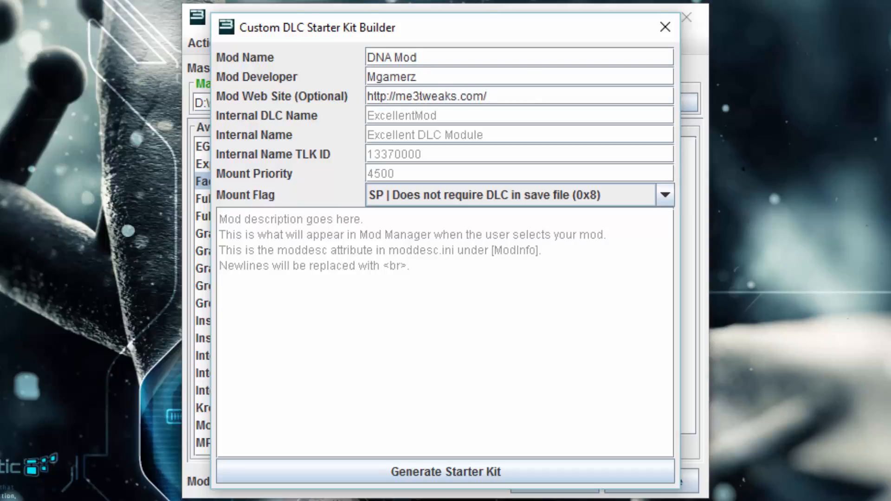
type("forums")
key("Tab")
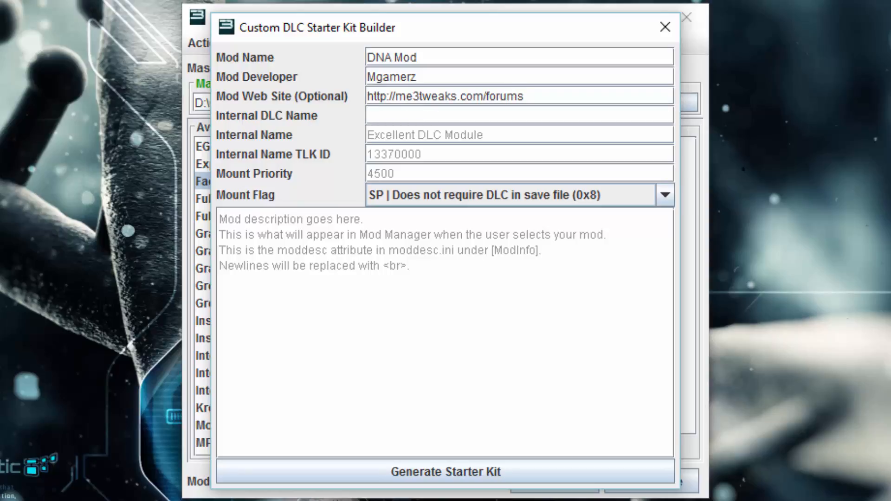
type("DNA")
- Set the starter kit's internal name to DNA Mod
left_click(367, 134)
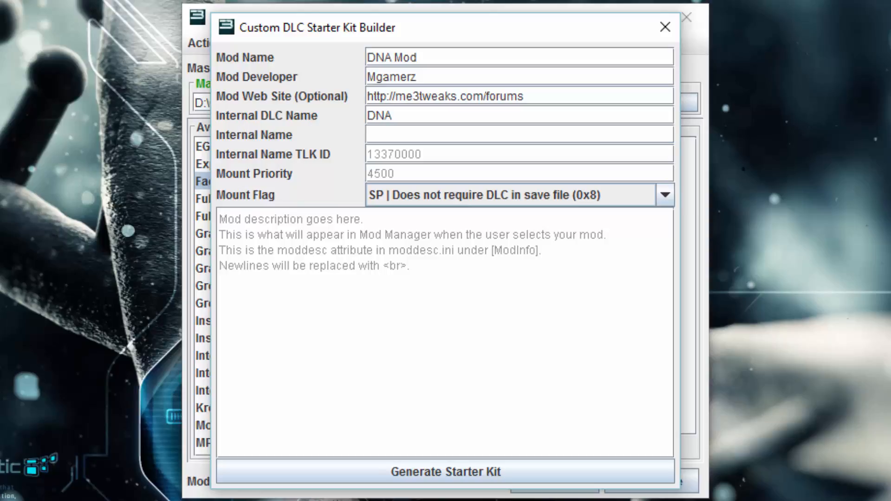
type("DNA Mod by")
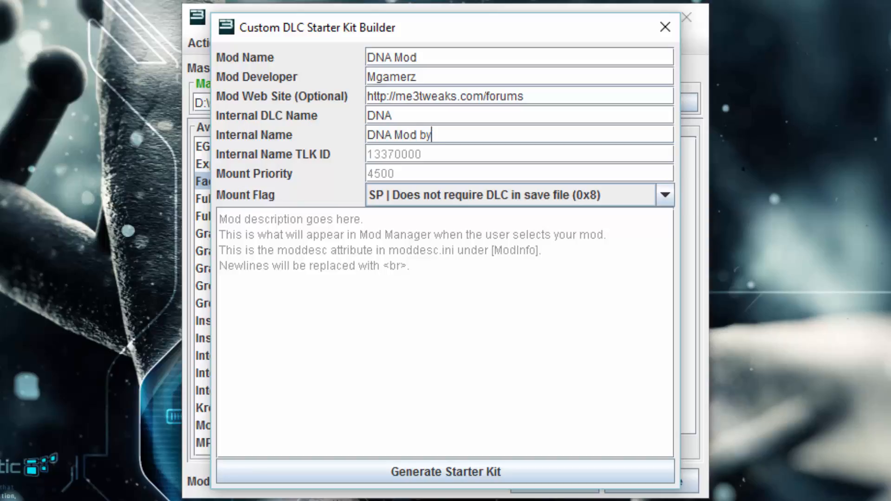
key("BackSpace")
key("BackSpace")
key("BackSpace")
key("Tab")
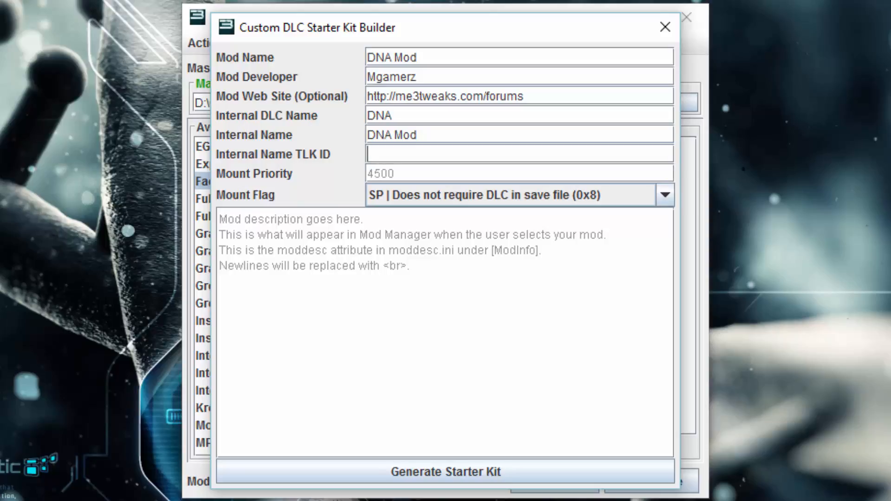
- Set the internal name TLK ID to 1250000
type("1250000")
key("shift+Left")
key("shift+Left")
key("shift+Left")
key("shift+Left")
key("Right")
type("0")
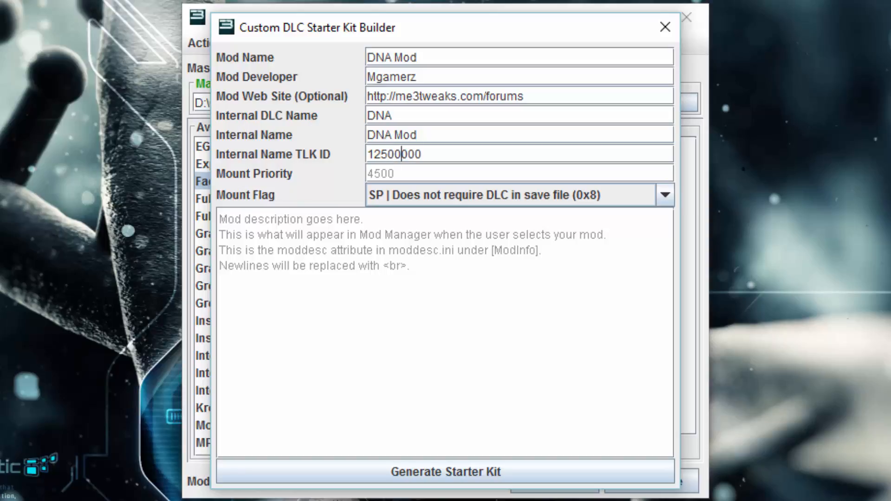
key("BackSpace")
left_click(501, 132)
left_click_drag(433, 140, 334, 151)
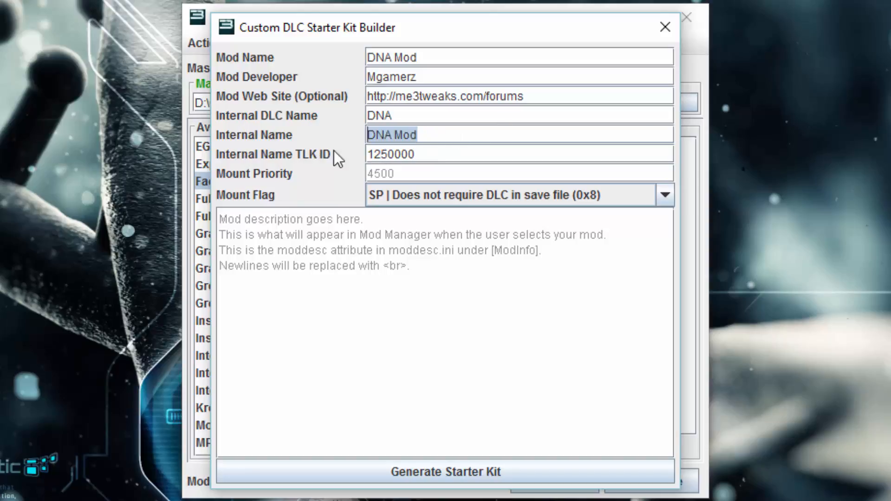
left_click(447, 159)
- Set the mount priority to 4250 and the mount flag to SP | Does not require DLC in save file (0x8)
left_click(446, 173)
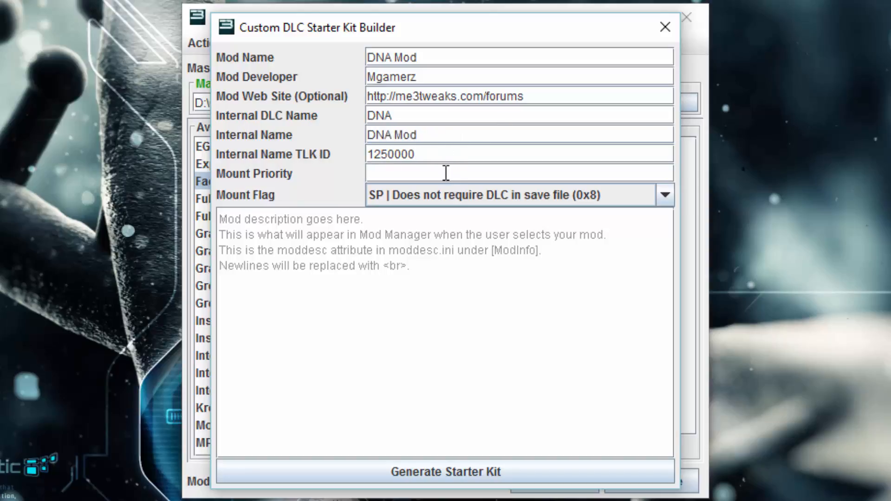
mouse_move(459, 172)
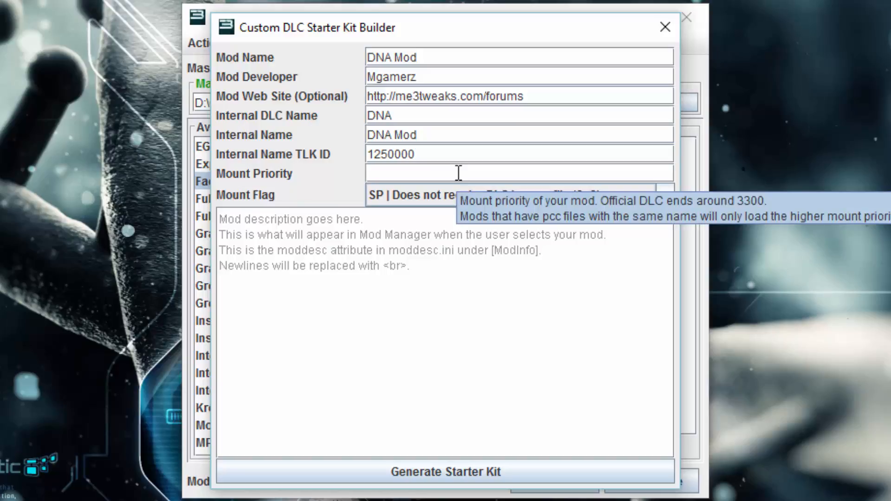
type("4250")
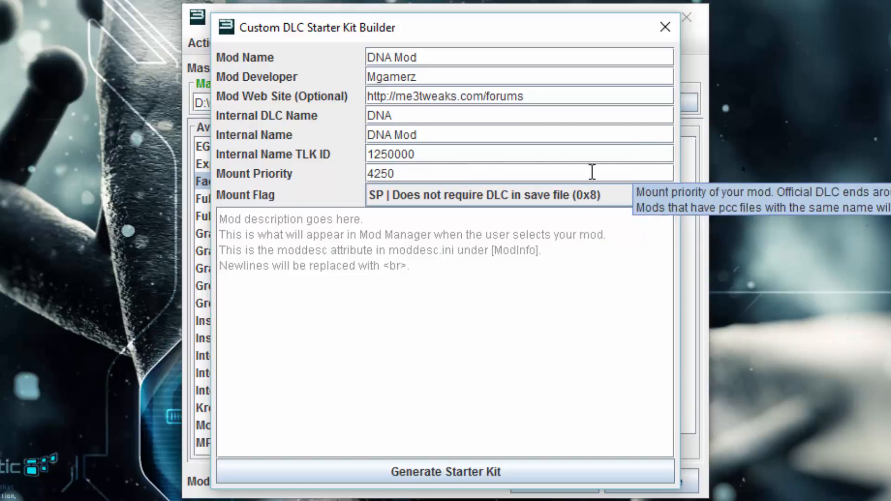
left_click(562, 188)
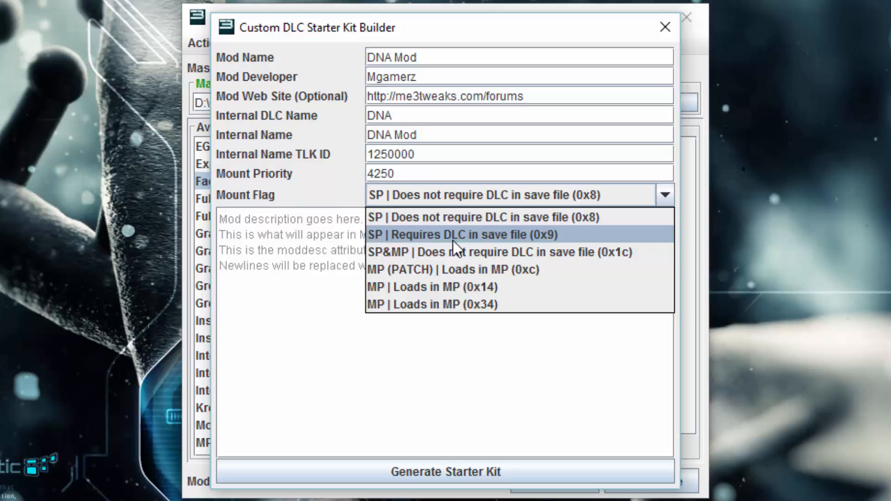
left_click(471, 217)
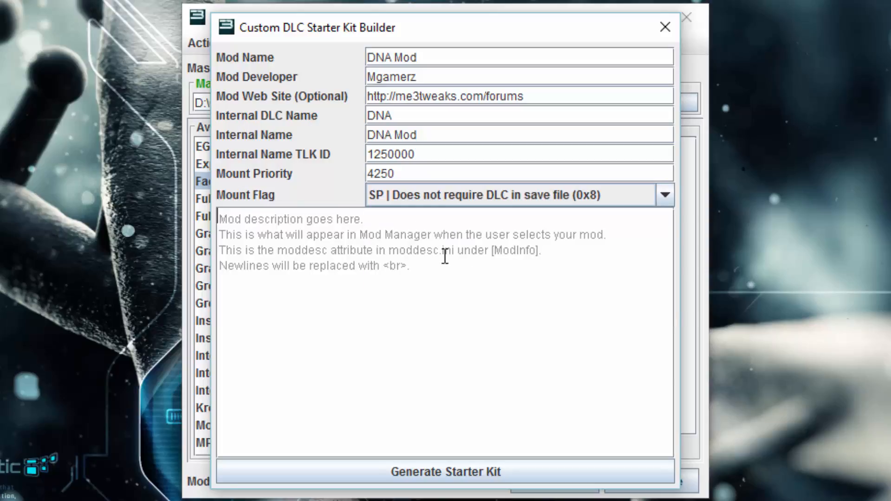
- Enter the description "This mod makes everything at the start of me3 look like me2." and generate the starter kit
left_click(421, 239)
type("Thi")
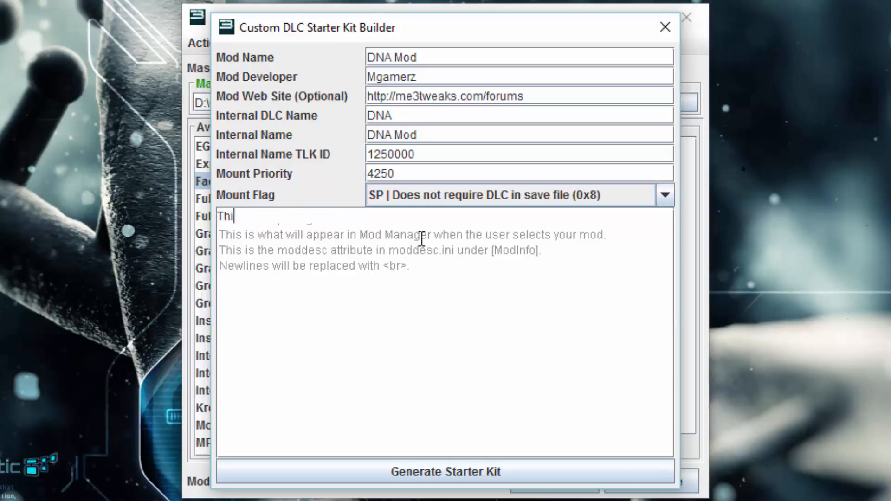
type("s mod makes everythin")
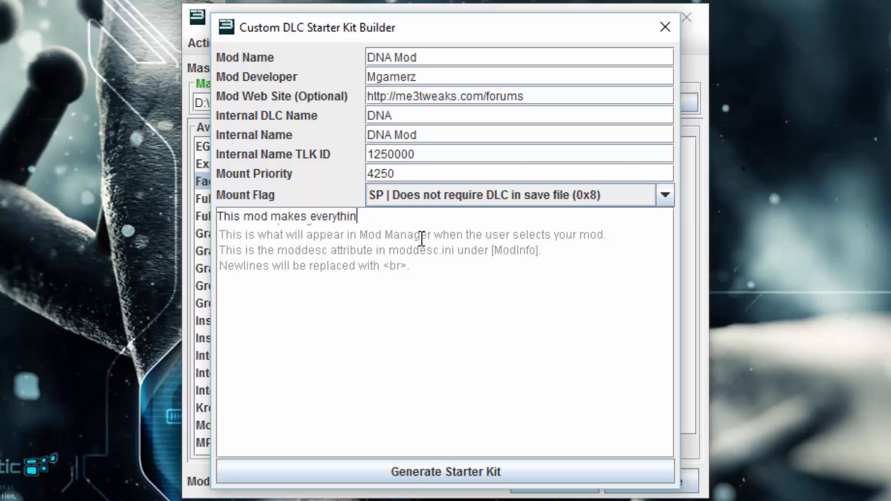
type("g at the start of me")
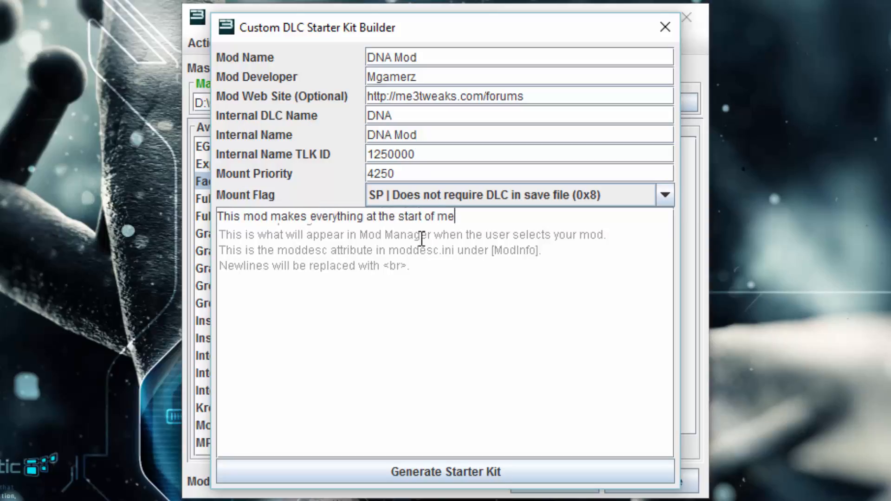
type("3 look like me2.")
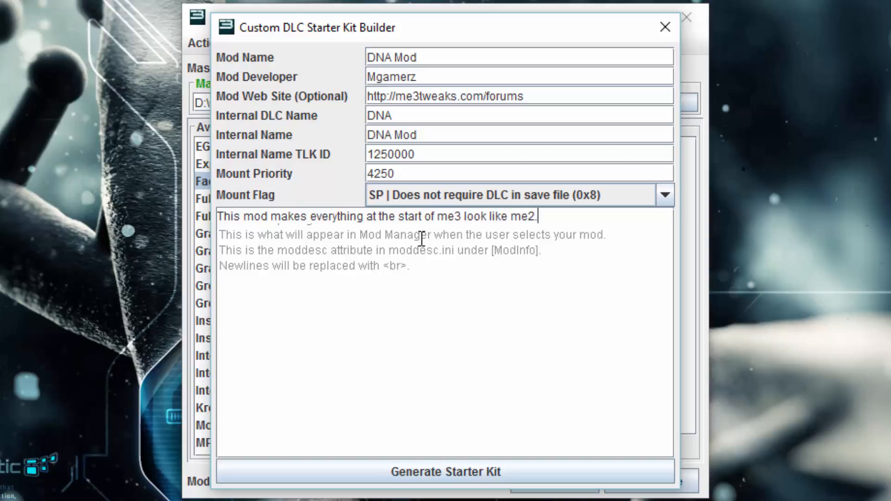
left_click(410, 472)
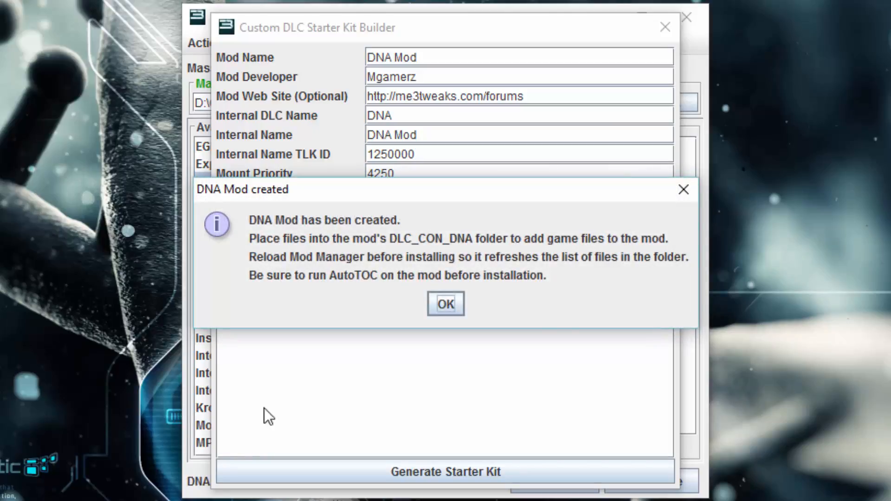
left_click(445, 304)
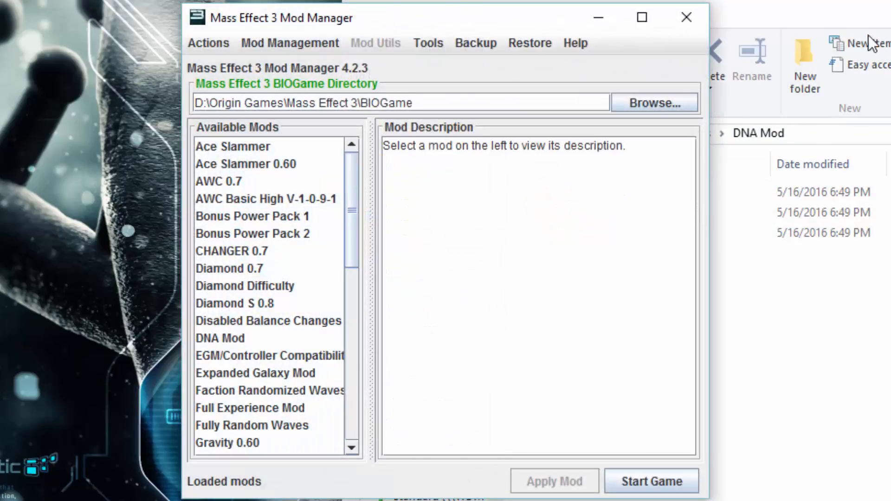
- Switch to File Explorer and examine the generated files in DLC_CON_DNA and its CookedPCConsole folder, returning to the DNA Mod folder
left_click(883, 10)
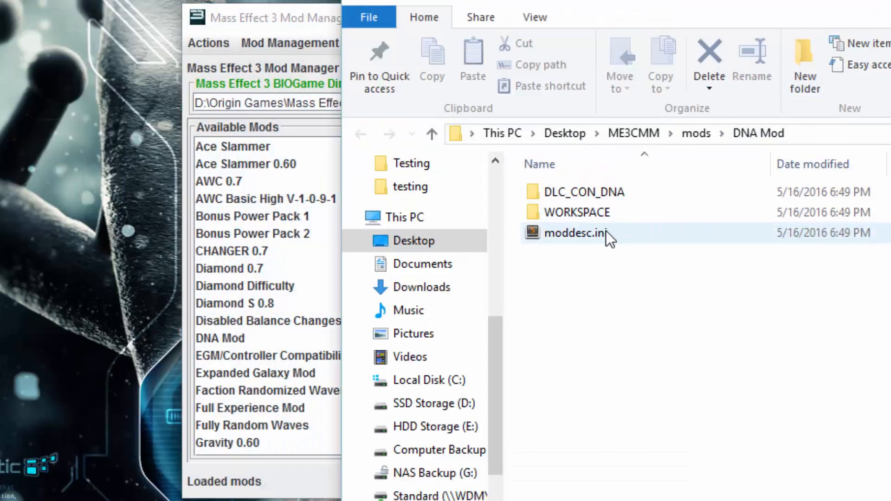
double_click(592, 191)
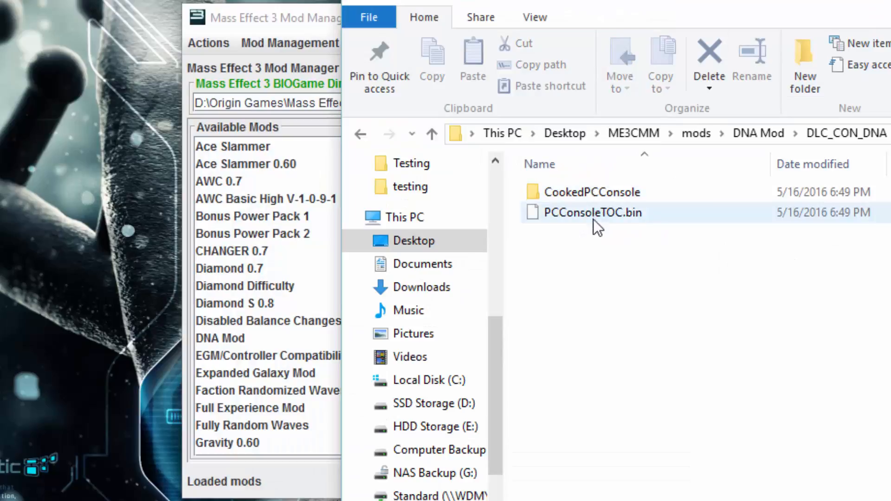
double_click(606, 191)
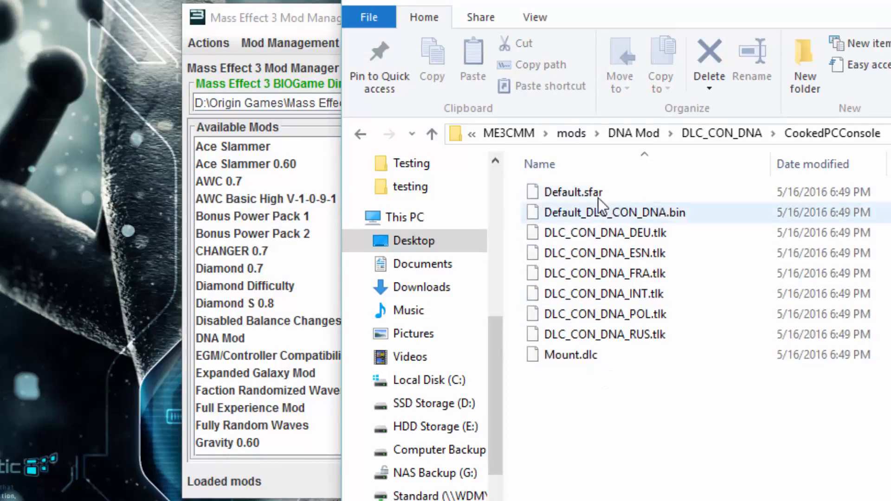
left_click(629, 140)
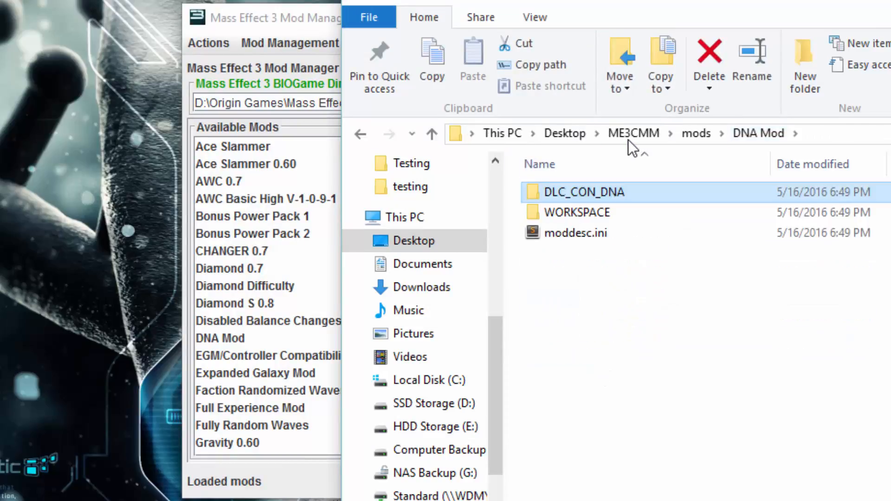
- Examine the XML files in the TLKs folder inside the mod's WORKSPACE folder
double_click(605, 205)
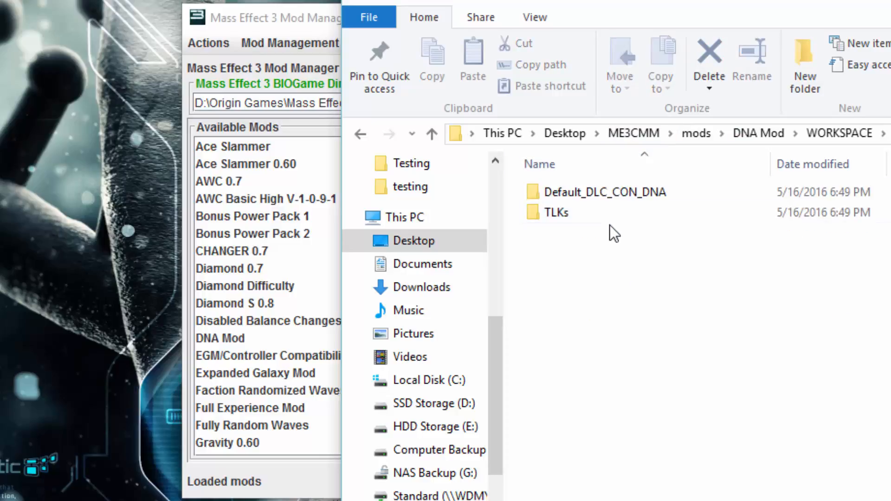
left_click(614, 219)
double_click(611, 213)
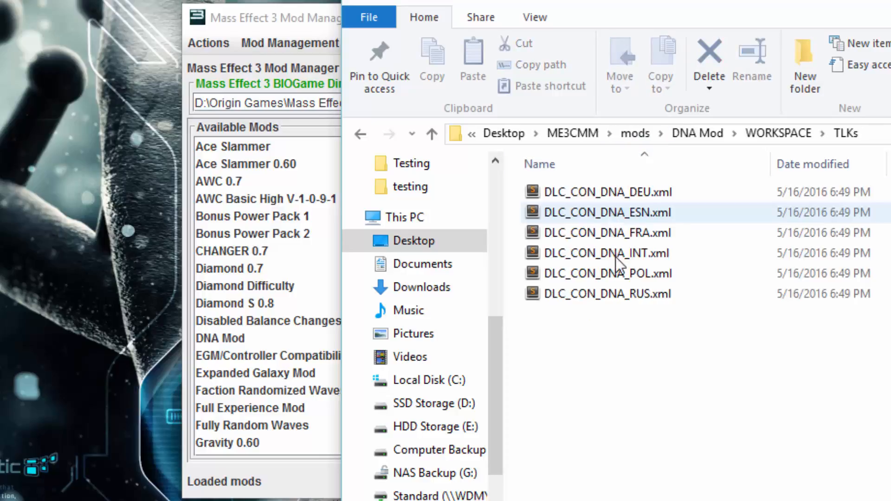
left_click_drag(703, 383, 619, 166)
left_click(673, 309)
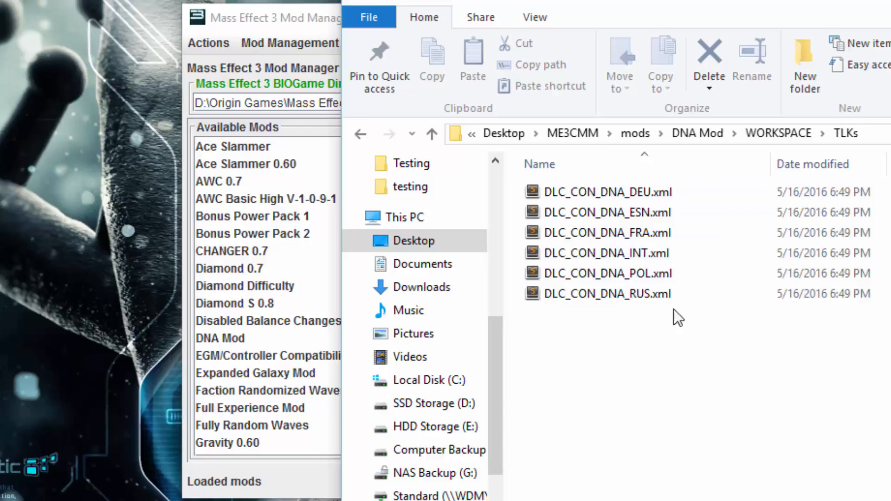
- Batch-compile all TLK XML manifests in the WORKSPACE's TLKs folder with Mod Manager and view the folder's files sorted by type
left_click(765, 133)
left_click_drag(588, 207, 220, 242)
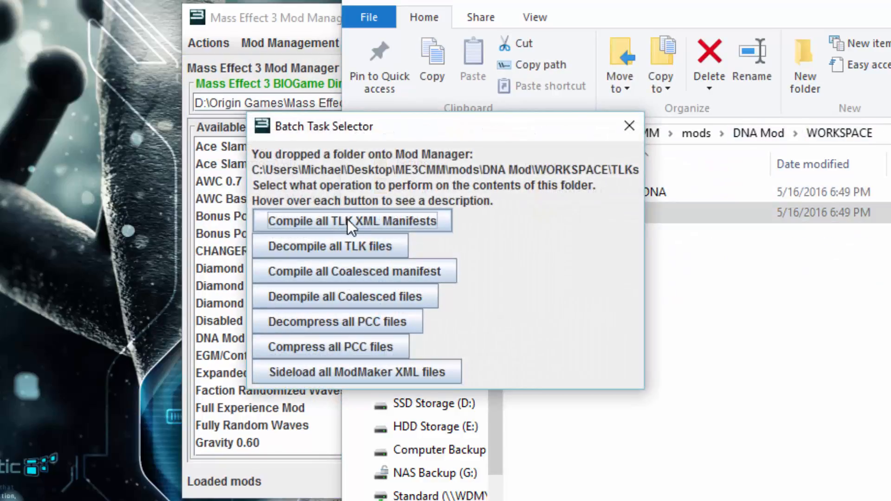
left_click(360, 220)
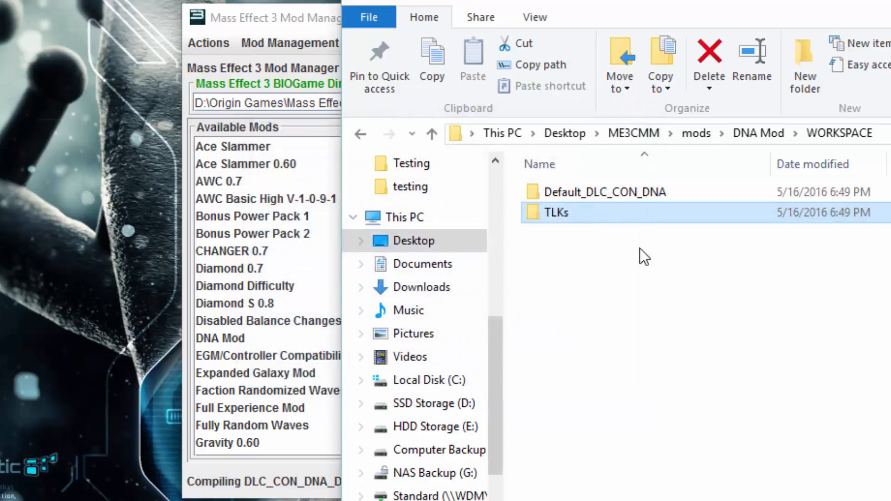
double_click(629, 207)
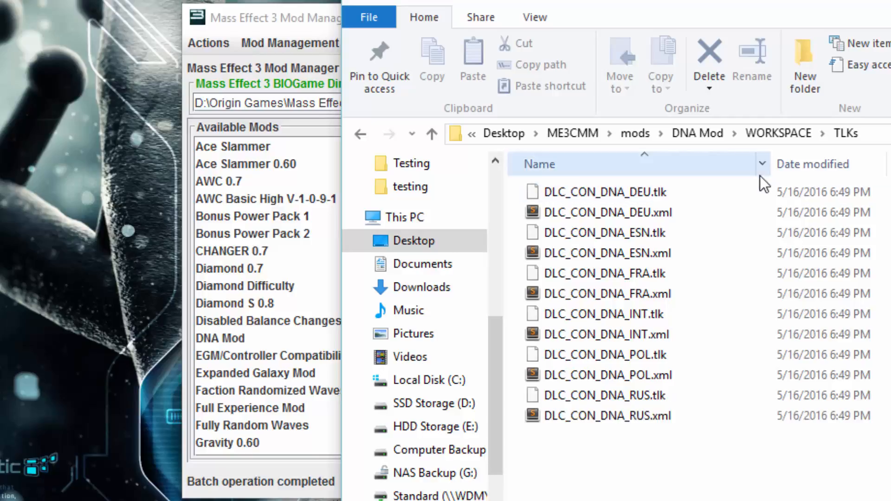
left_click(889, 164)
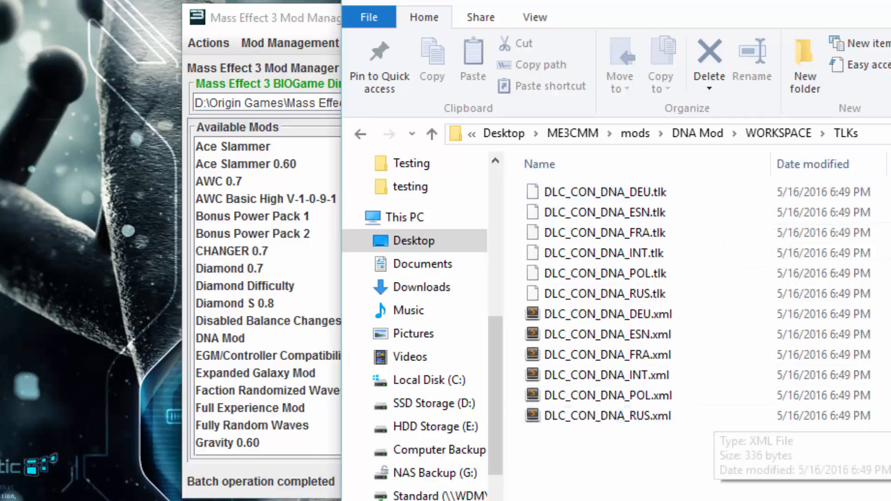
- Copy the six compiled .tlk files from the TLKs folder into DLC_CON_DNA's CookedPCConsole folder, replacing the existing ones
left_click_drag(890, 291, 554, 95)
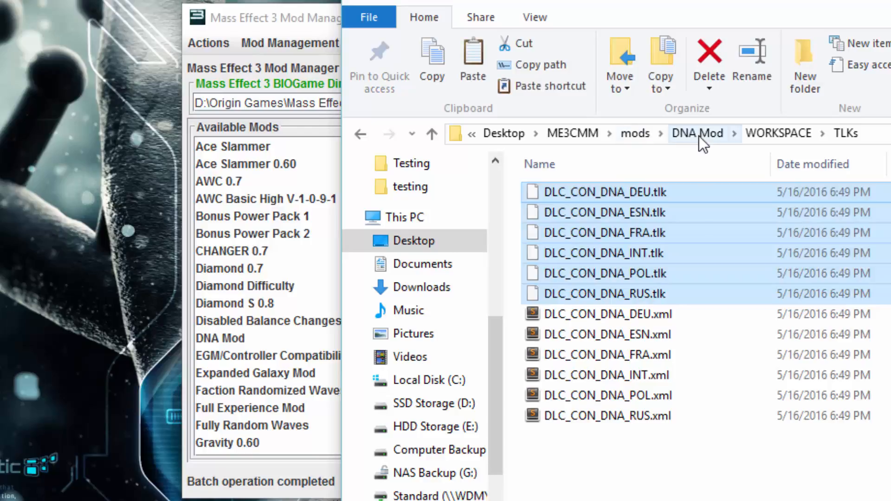
left_click(699, 134)
double_click(641, 187)
double_click(642, 191)
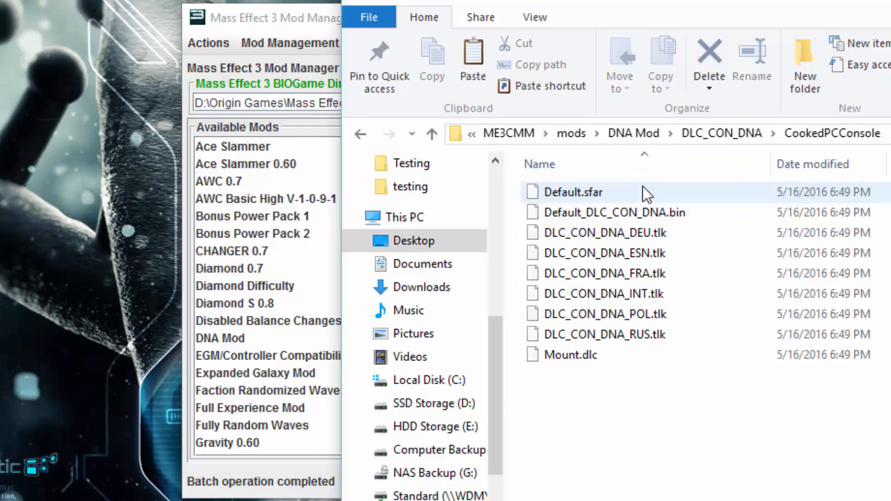
key("ctrl+v")
left_click(486, 102)
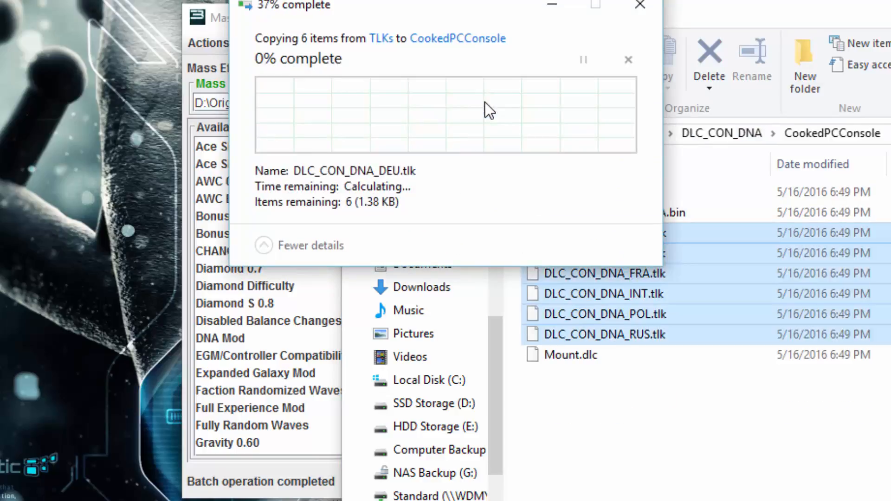
- Switch to Mass Effect 3 Mod Manager and run AutoTOC on DNA Mod
left_click_drag(302, 28, 261, 37)
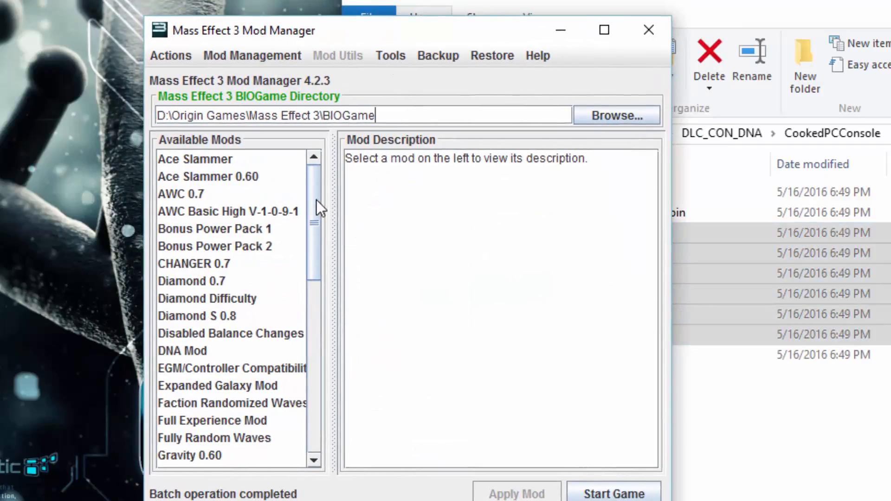
scroll(316, 200, "down", 1)
left_click(238, 342)
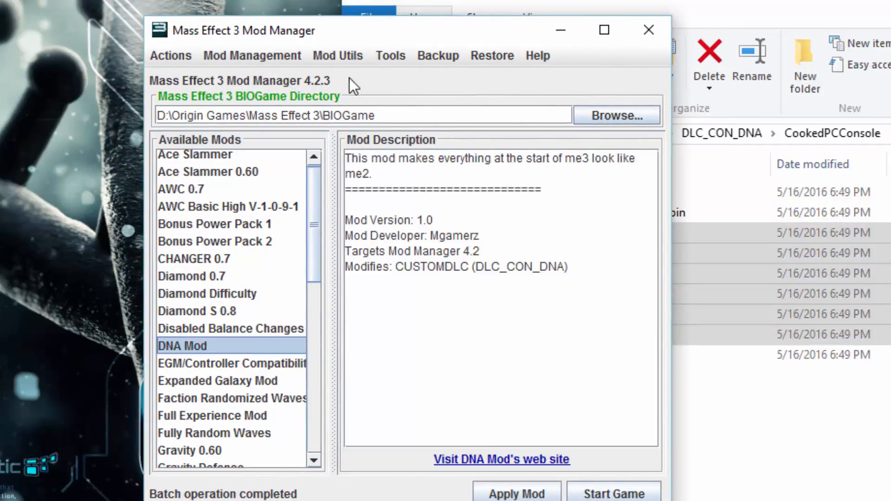
left_click(355, 55)
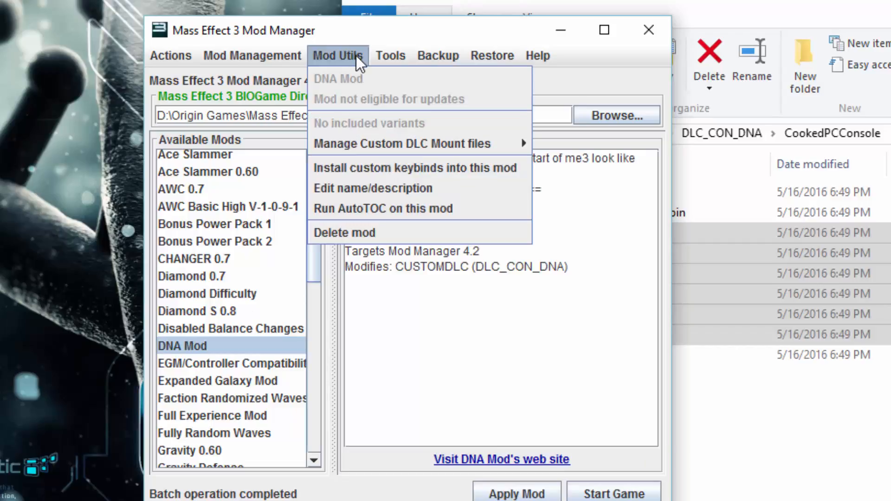
left_click(352, 209)
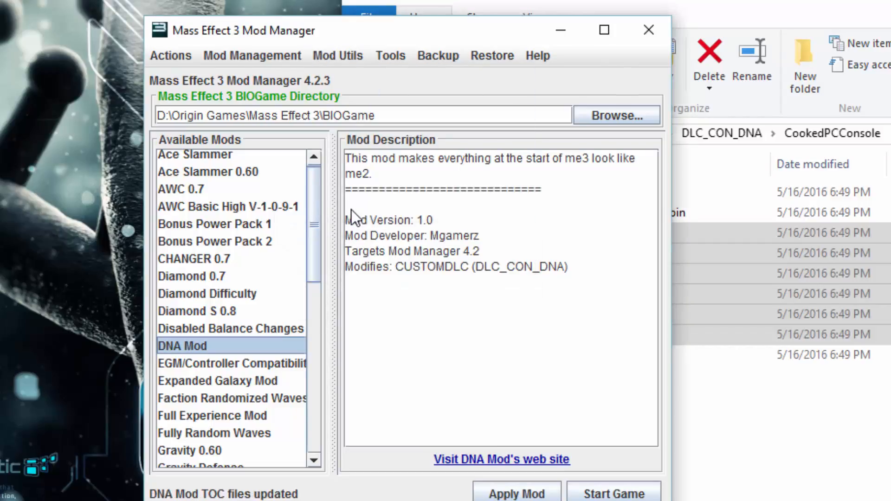
- Install DNA Mod into the game with Mod Manager and return to File Explorer
left_click(837, 14)
left_click(324, 54)
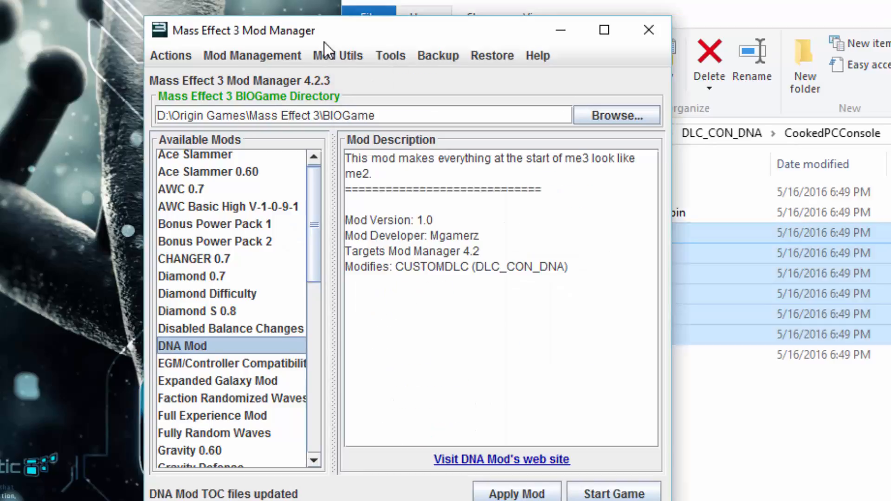
left_click(518, 494)
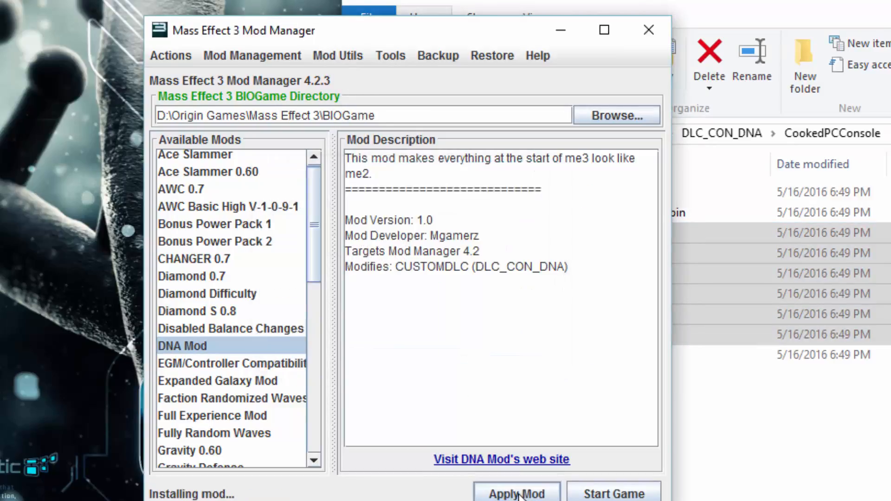
left_click(773, 417)
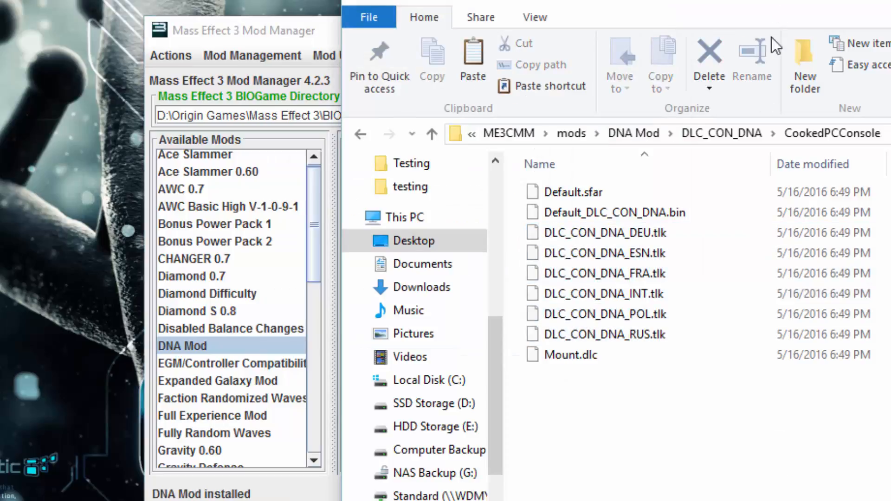
- Try to delete the installed DLC_CON_DNA in Mod Manager's Custom DLC Manager, close it and return to the CookedPCConsole folder in File Explorer
left_click(286, 21)
left_click(475, 55)
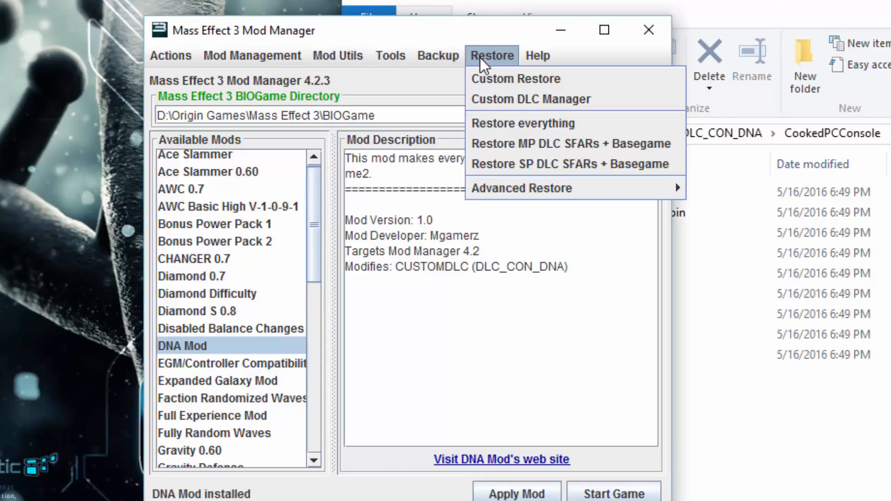
left_click(502, 101)
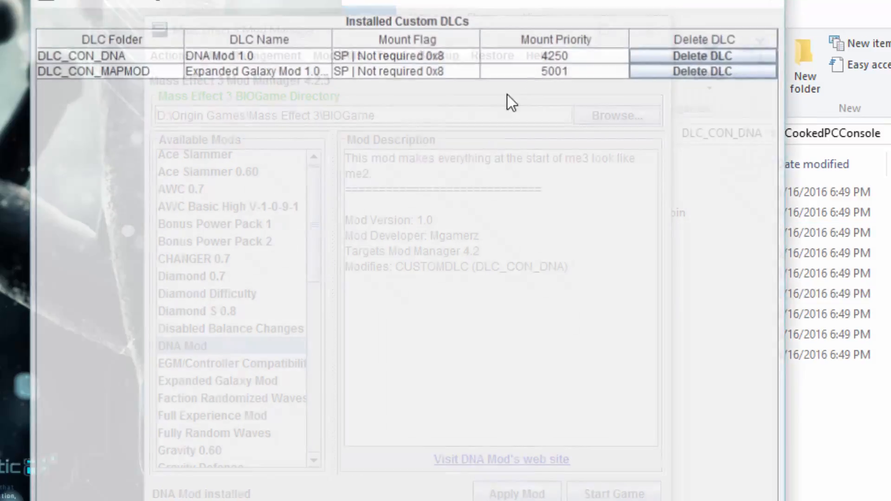
left_click(670, 53)
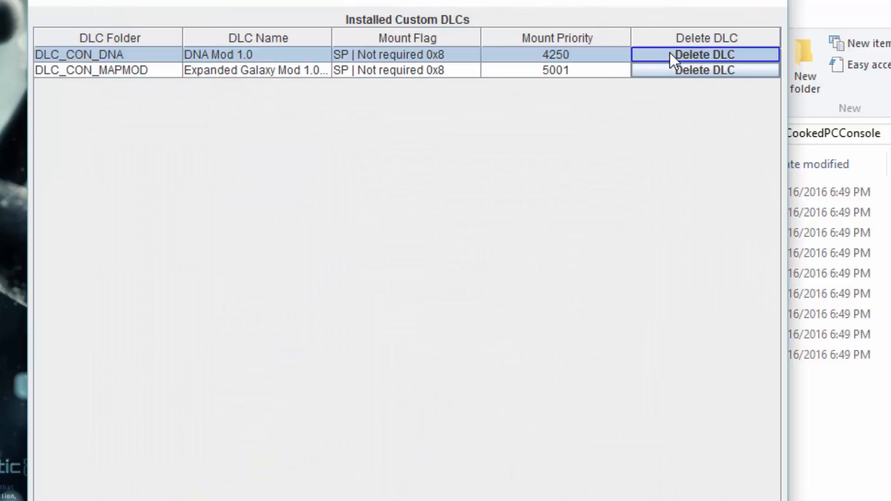
left_click(777, 2)
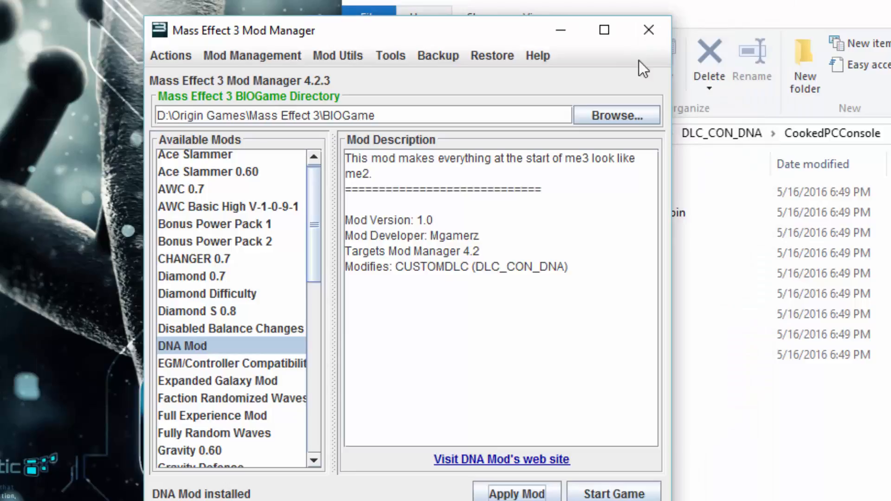
left_click(789, 442)
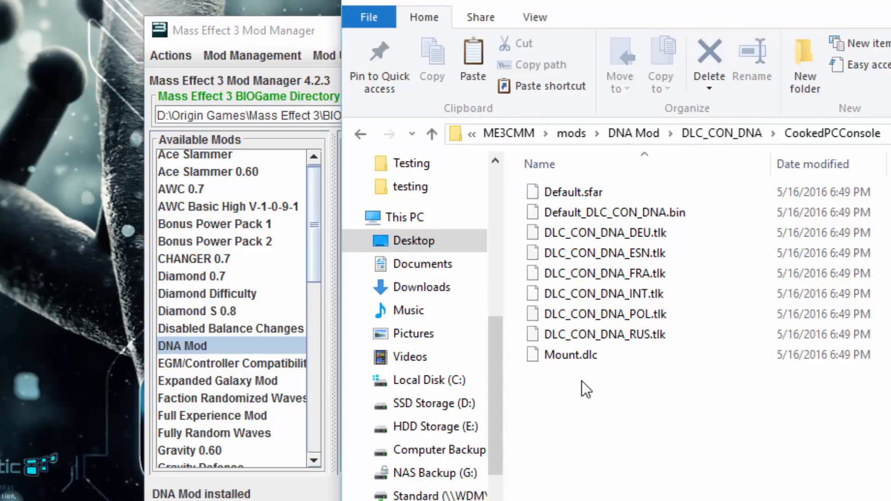